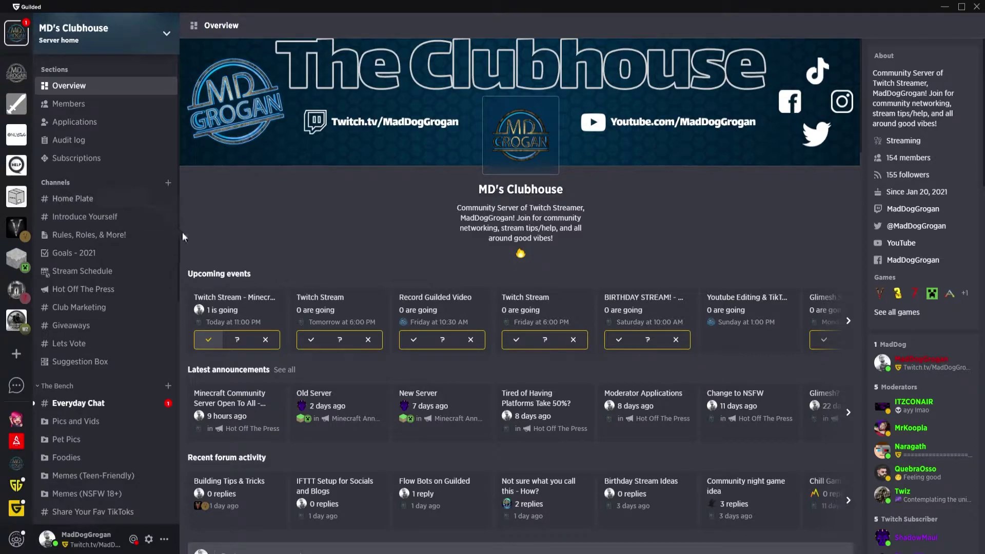
# Scroll down the channel list and open MadDog Live to view its automatic Twitch live posts
pyautogui.scroll(-5, 123, 241)
pyautogui.scroll(-3, 143, 293)
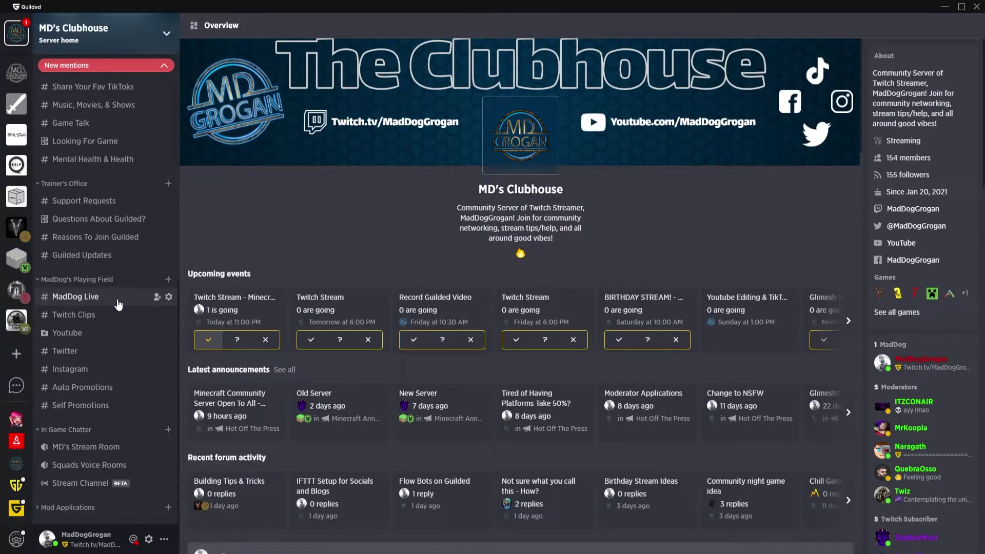
pyautogui.click(118, 304)
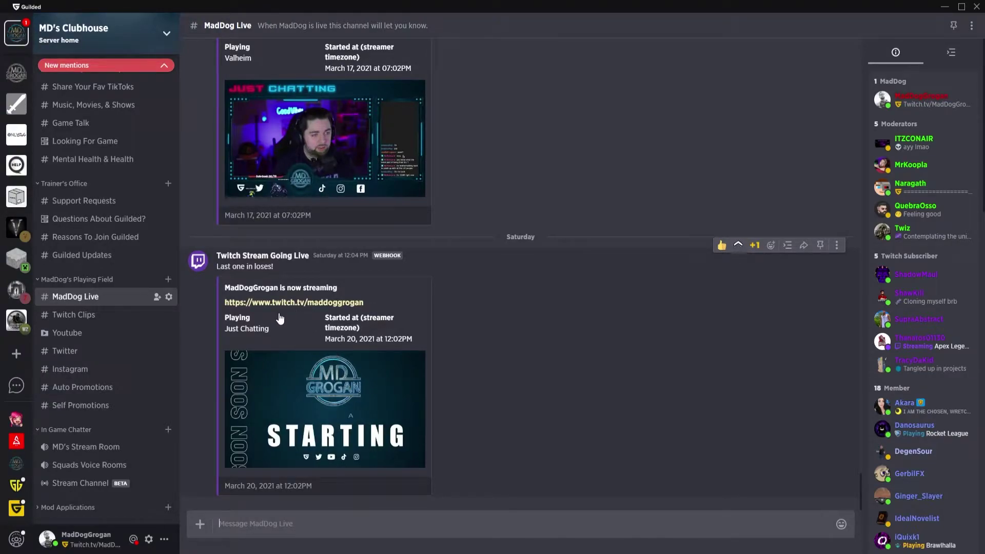
# Play and pause the 'Setting Up Flow Bots' video in the Youtube channel, then open Twitter
pyautogui.click(98, 339)
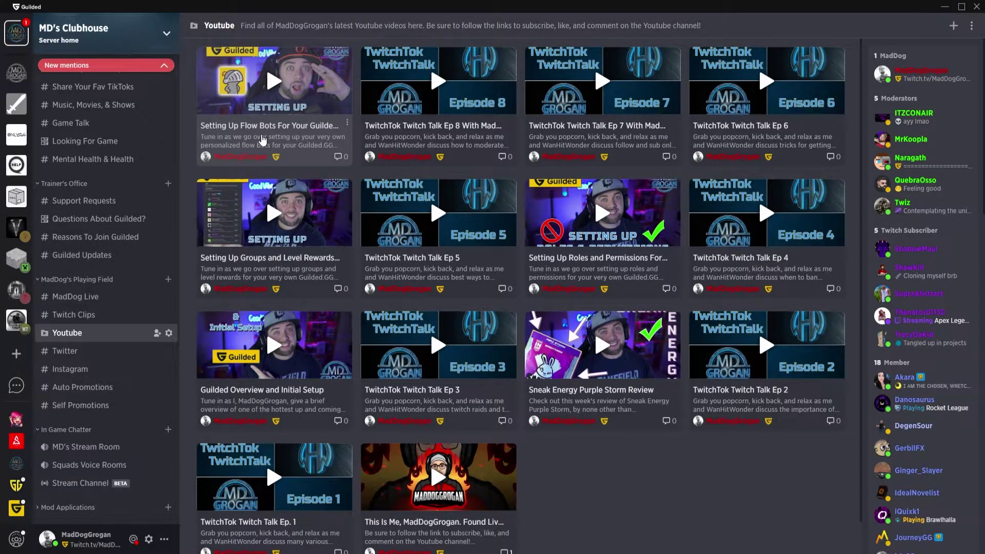
pyautogui.click(261, 151)
pyautogui.click(22, 475)
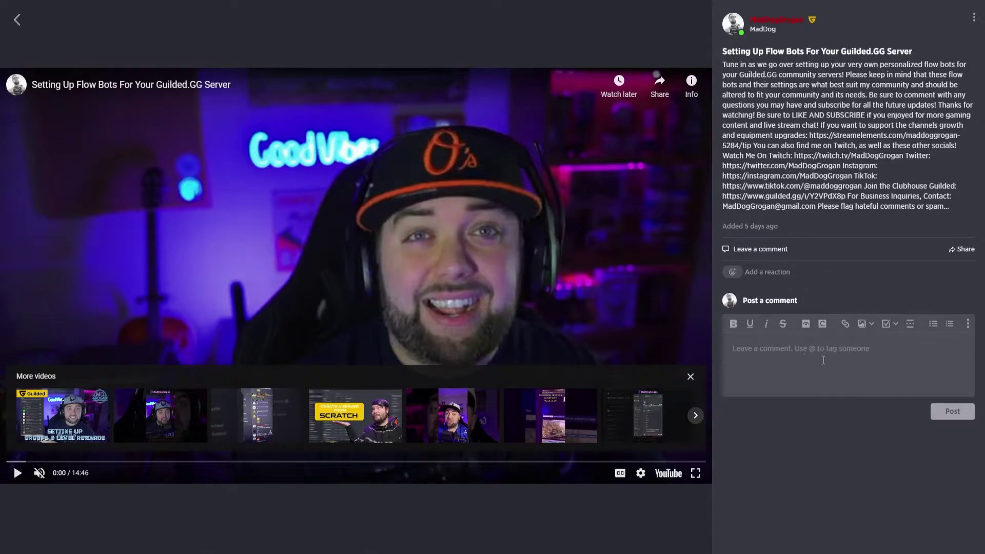
pyautogui.click(17, 20)
pyautogui.click(125, 354)
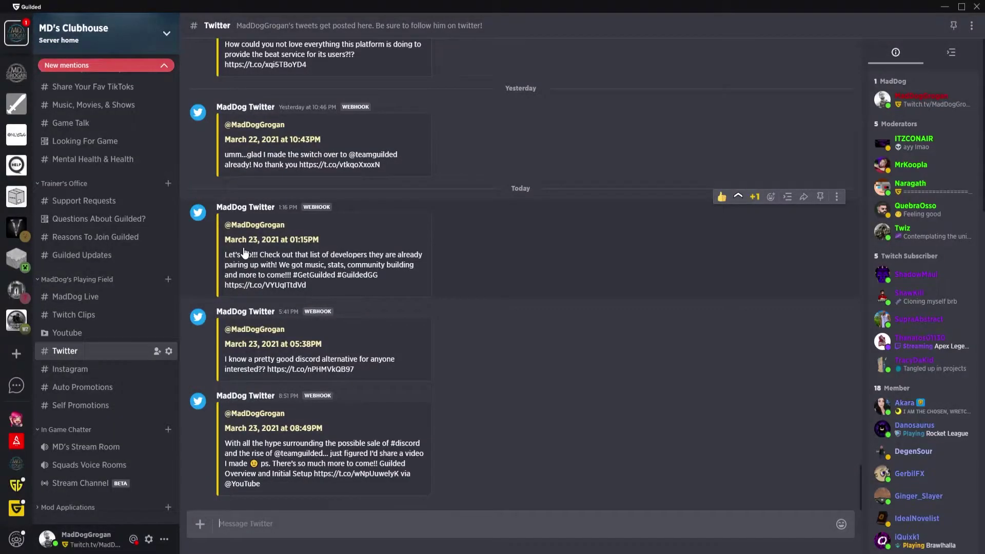
# View the Instagram channel's webhook-posted posts, then open the Guilded Updates channel
pyautogui.click(80, 371)
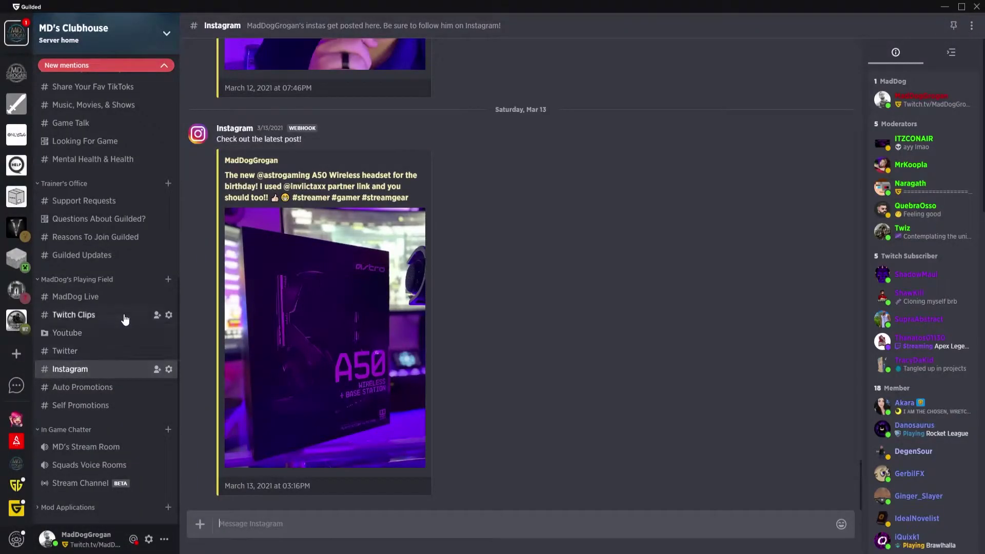
pyautogui.click(114, 262)
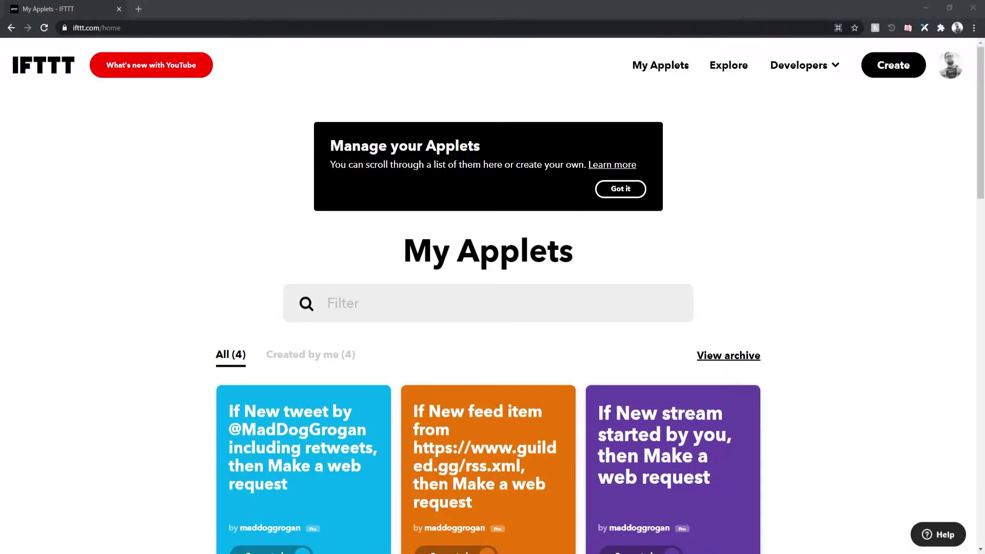
# Search 'zapiers' in a new tab, open the Zapier homepage, then return to IFTTT My Applets
pyautogui.click(138, 9)
pyautogui.write('zapiers')
pyautogui.press('Return')
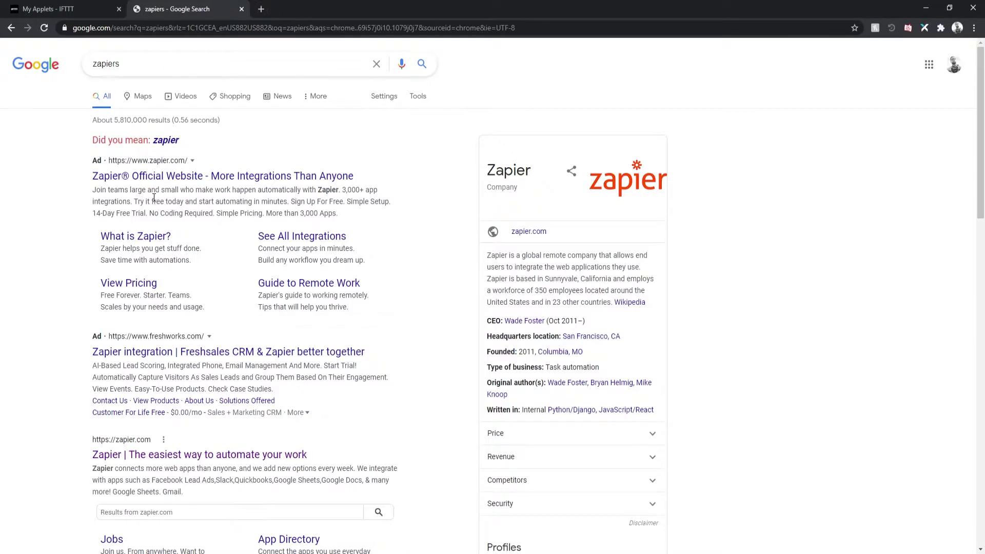
pyautogui.click(145, 455)
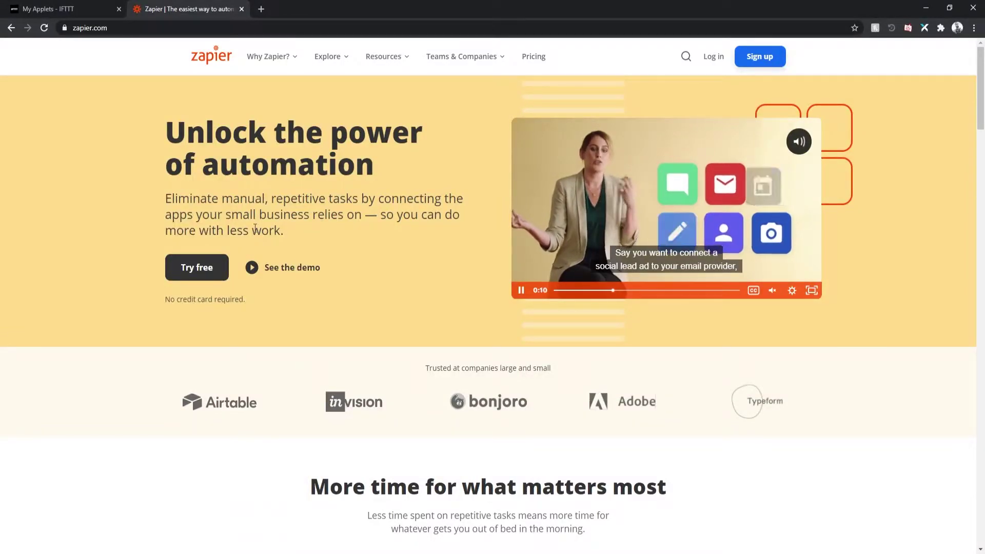
pyautogui.click(60, 11)
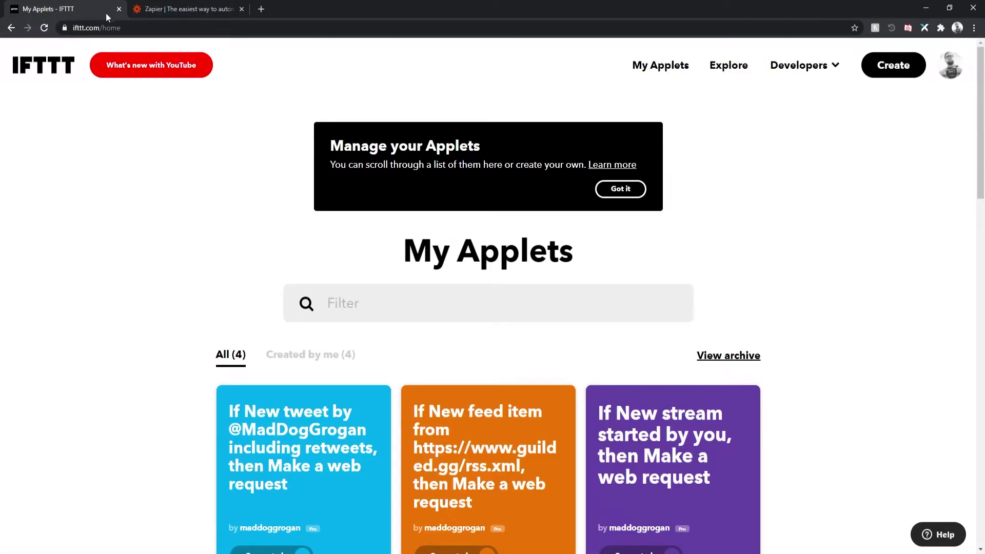
# Close the Zapier tab and start a new IFTTT applet with YouTube as the trigger service
pyautogui.click(242, 10)
pyautogui.click(901, 71)
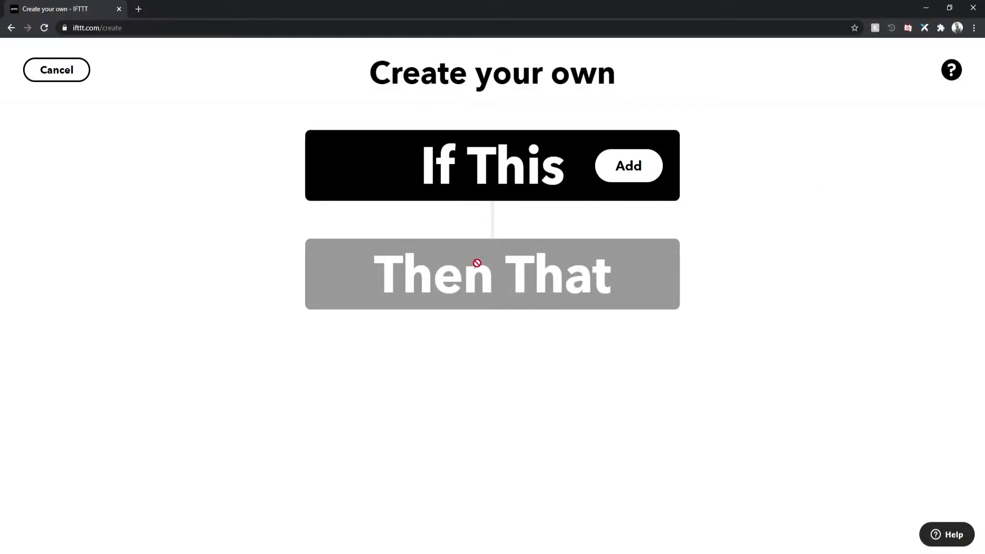
pyautogui.click(638, 168)
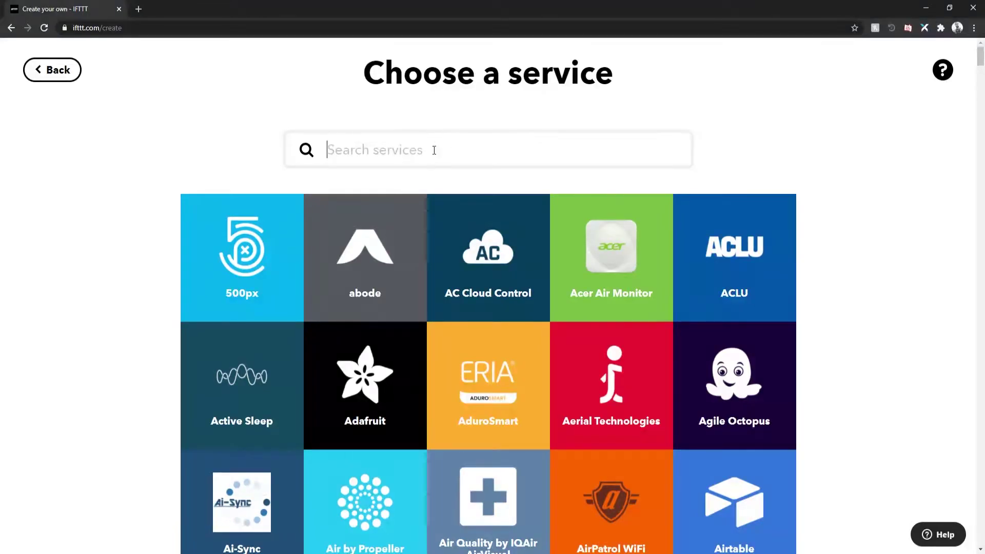
pyautogui.write('youtube')
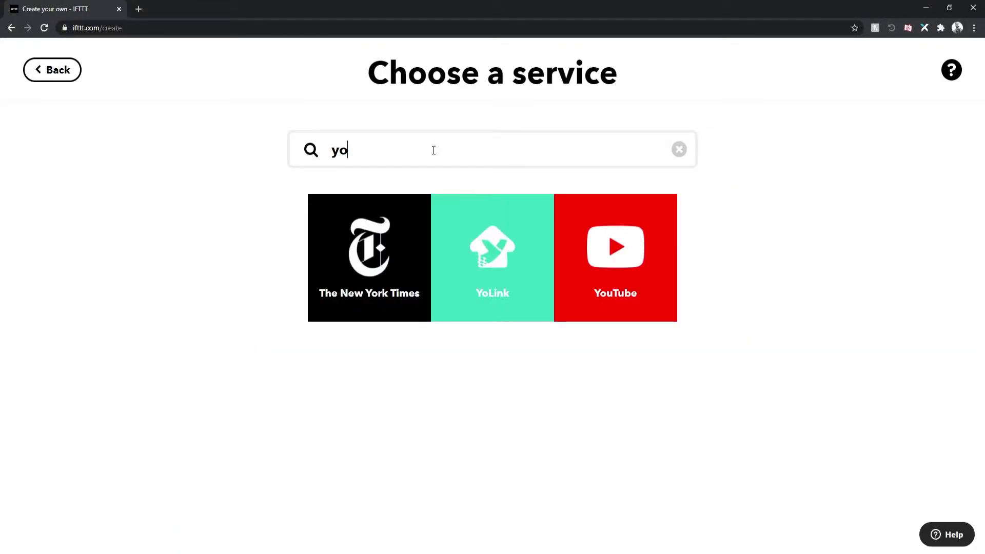
pyautogui.click(483, 248)
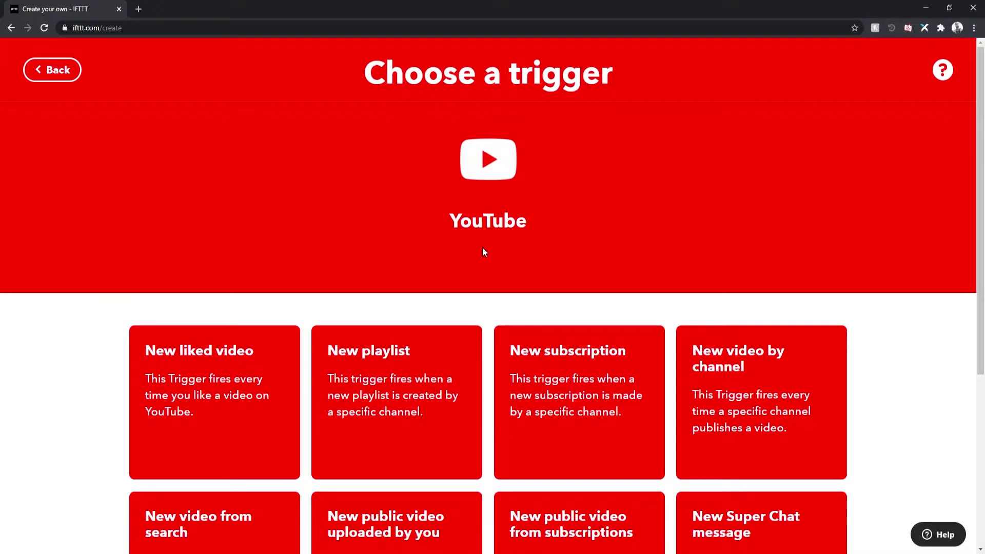
# Choose the 'New video by channel' trigger and begin entering the channel ID
pyautogui.scroll(-3, 326, 390)
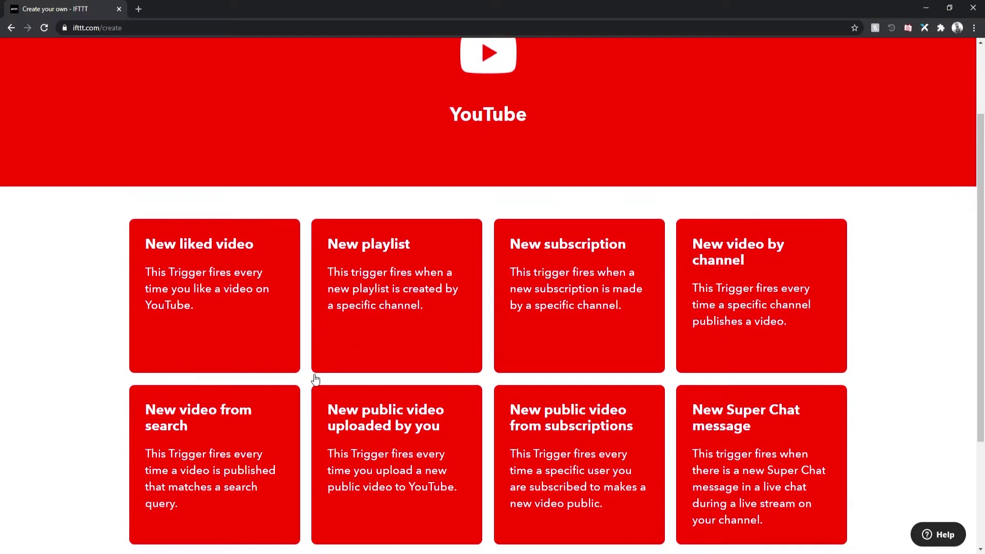
pyautogui.scroll(-1, 317, 368)
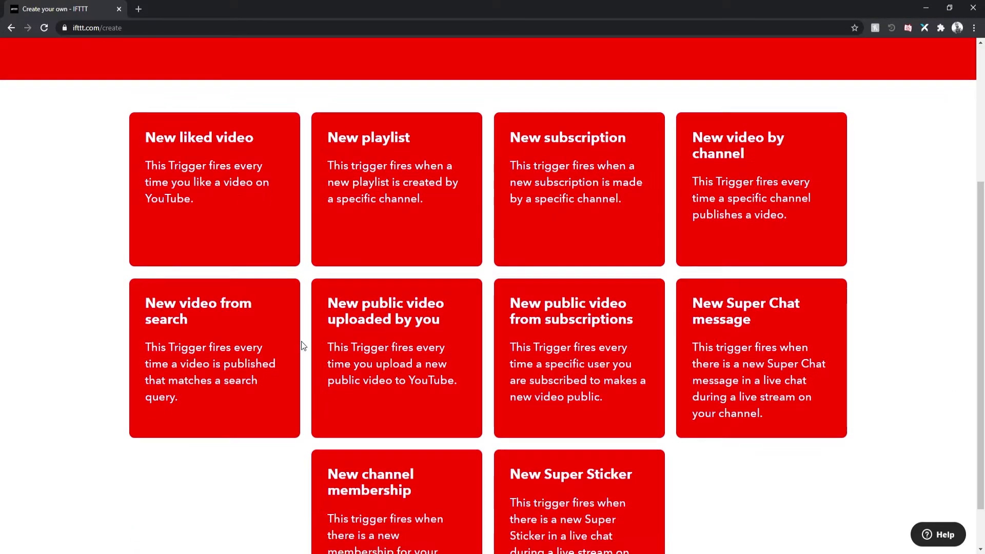
pyautogui.scroll(-1, 301, 341)
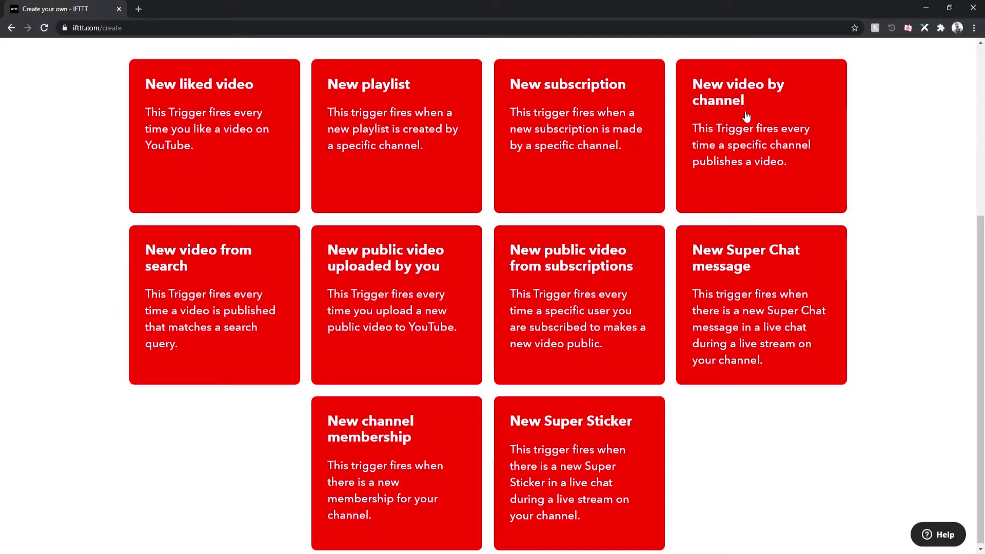
pyautogui.click(748, 145)
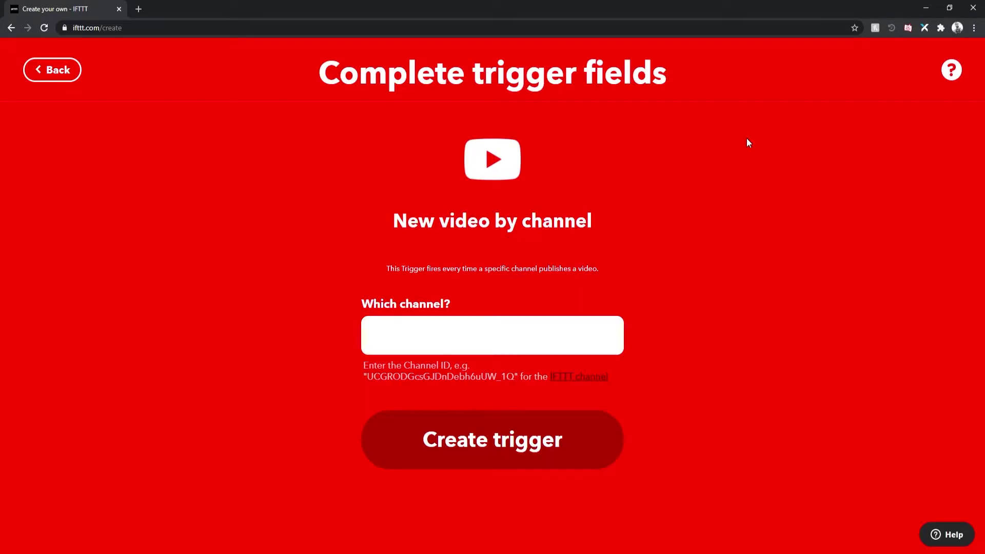
pyautogui.click(439, 336)
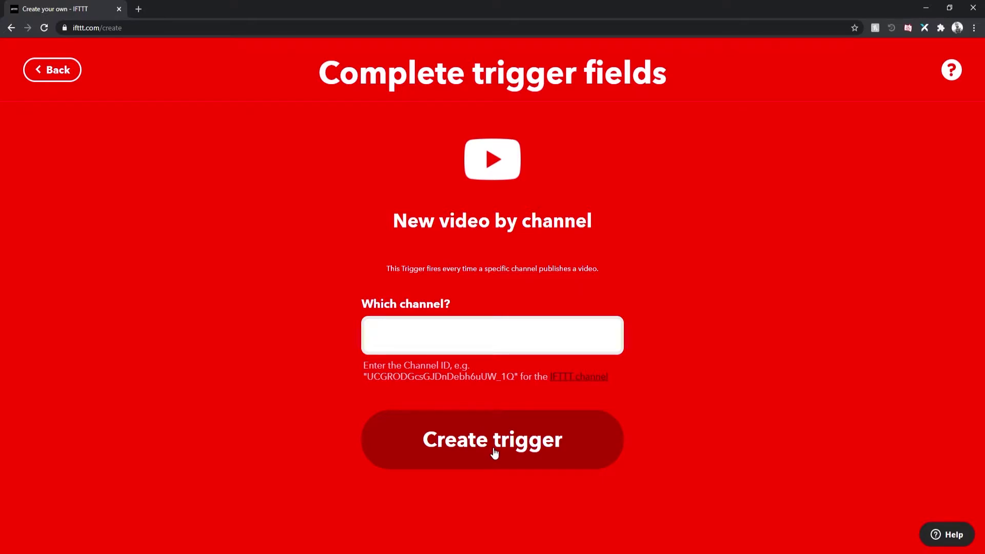
# Back out of the YouTube trigger setup and cancel the new applet
pyautogui.click(55, 68)
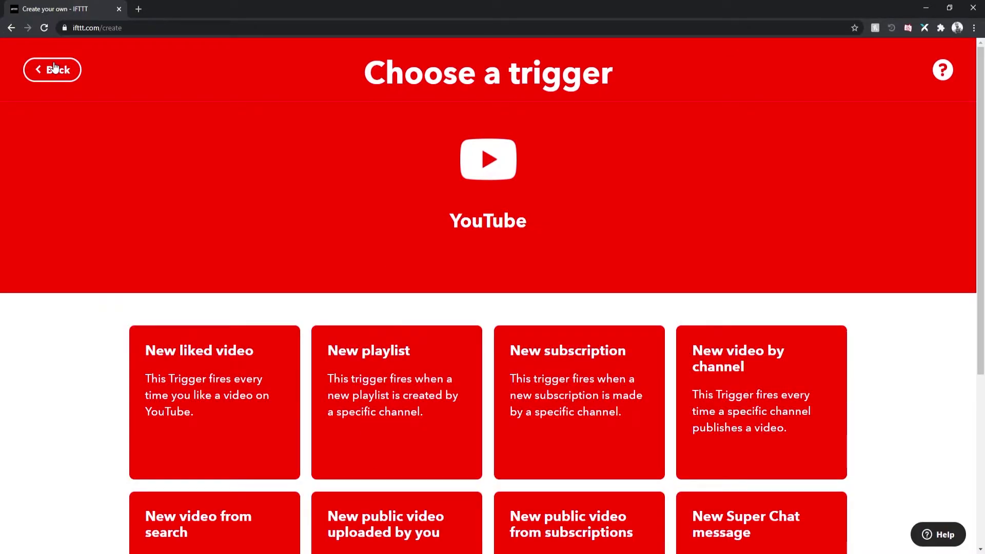
pyautogui.click(55, 68)
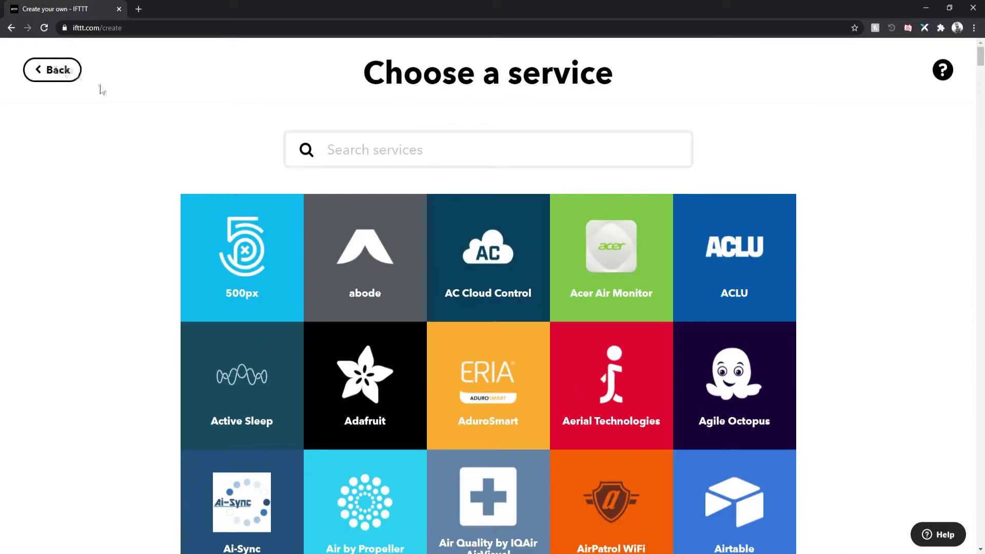
pyautogui.click(48, 73)
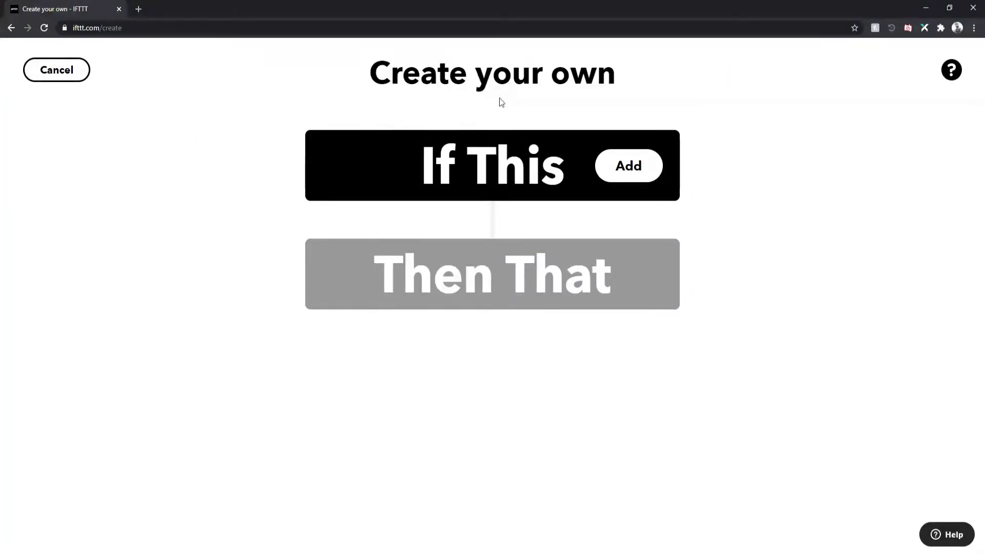
pyautogui.click(59, 78)
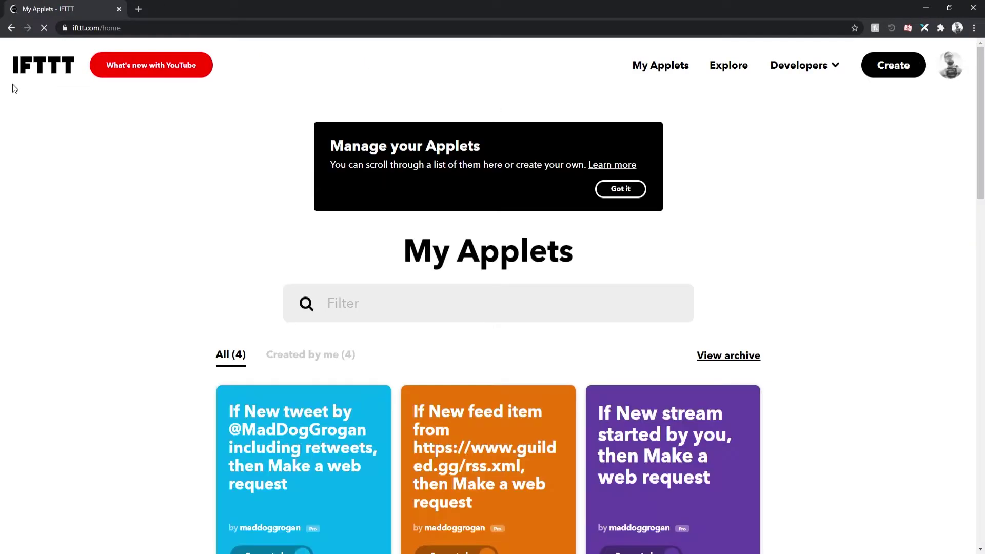
# Open the existing Twitter applet and its settings
pyautogui.scroll(-3, 362, 304)
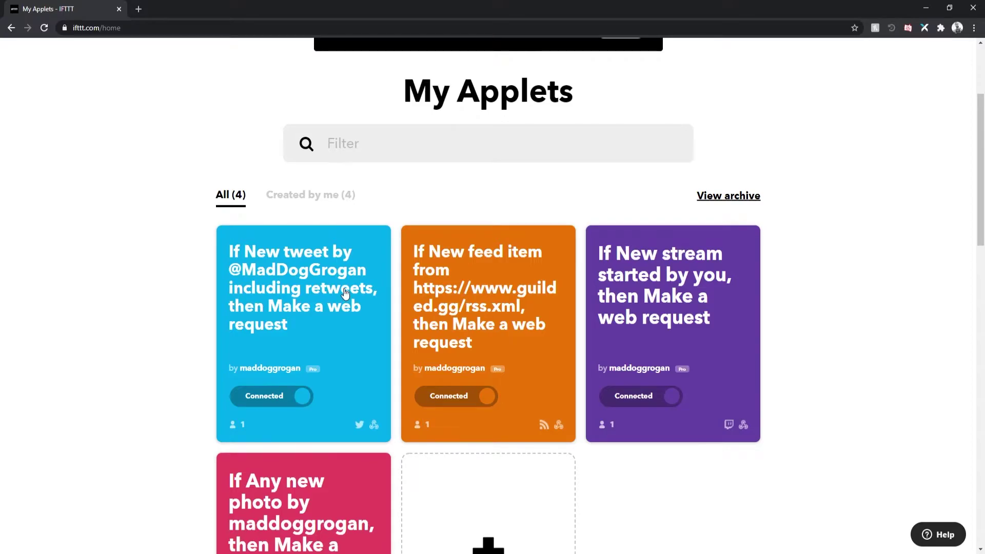
pyautogui.click(303, 322)
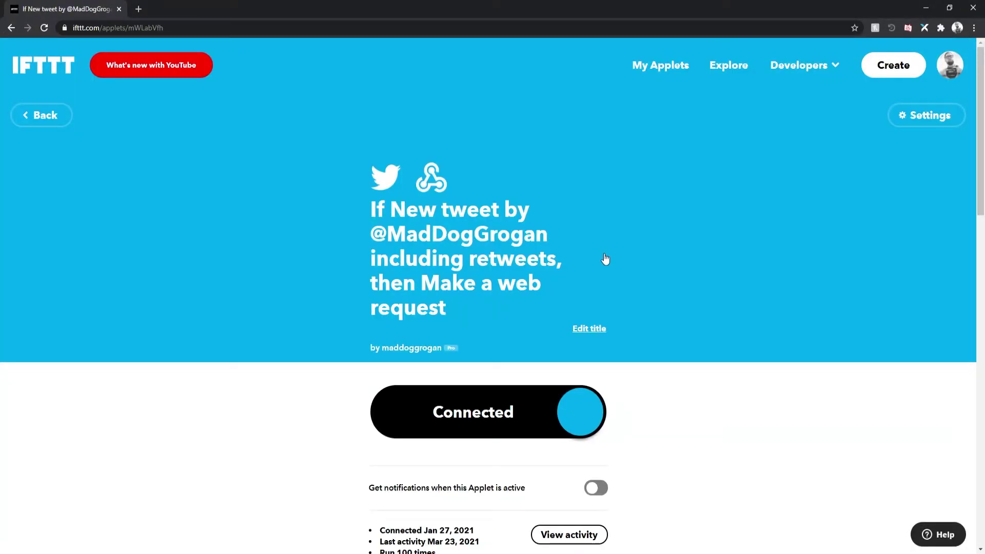
pyautogui.click(920, 116)
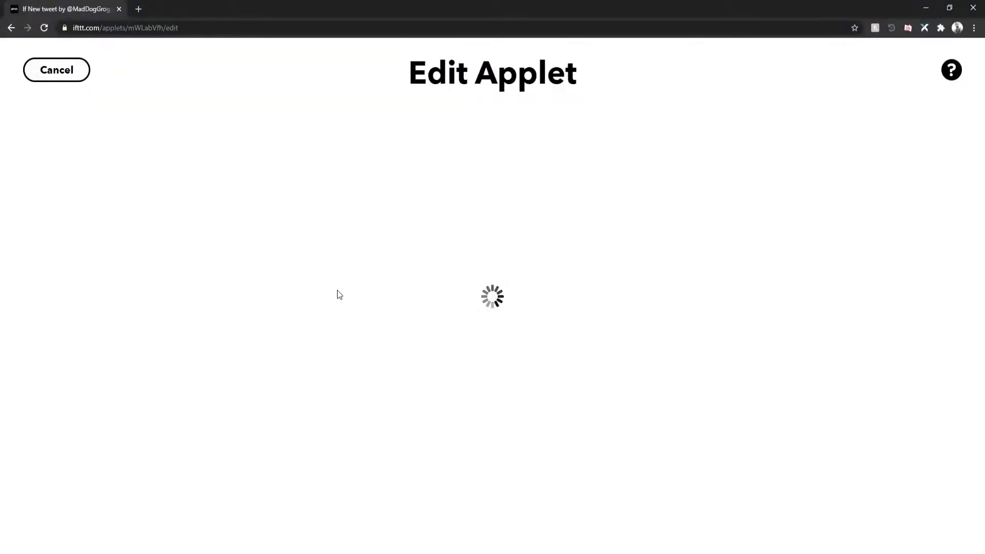
# Review the tweet trigger unchanged, then open the 'Make a web request' action fields
pyautogui.click(631, 145)
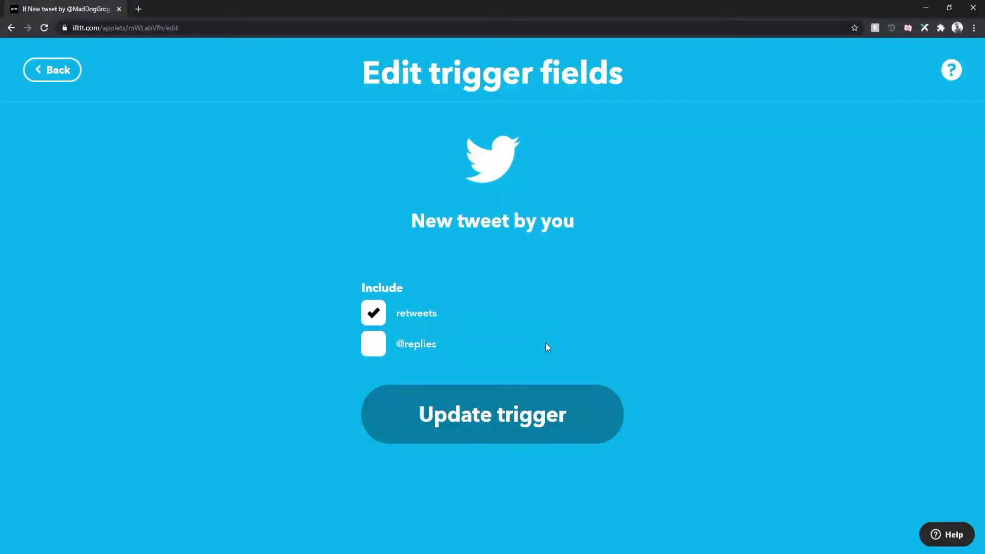
pyautogui.click(53, 72)
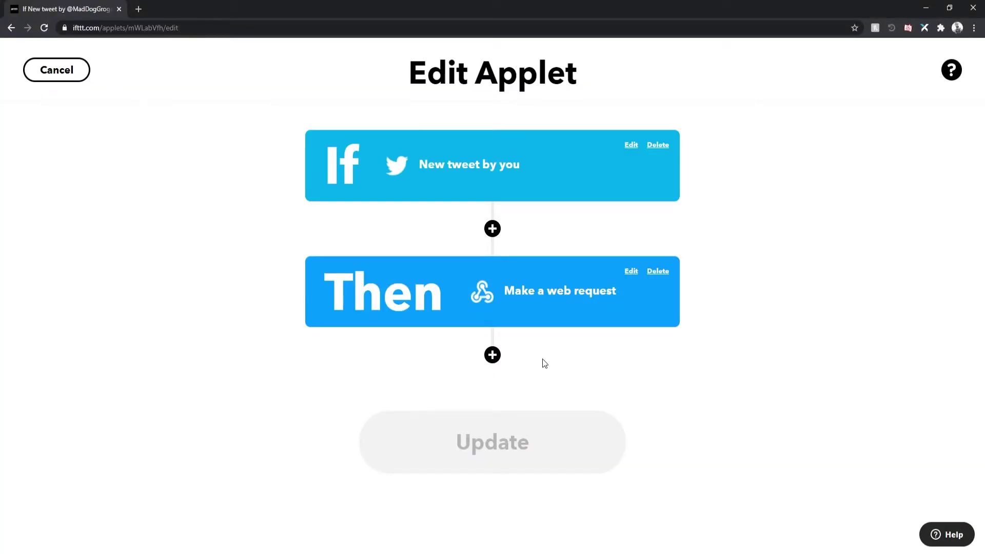
pyautogui.click(631, 273)
pyautogui.scroll(-3, 303, 343)
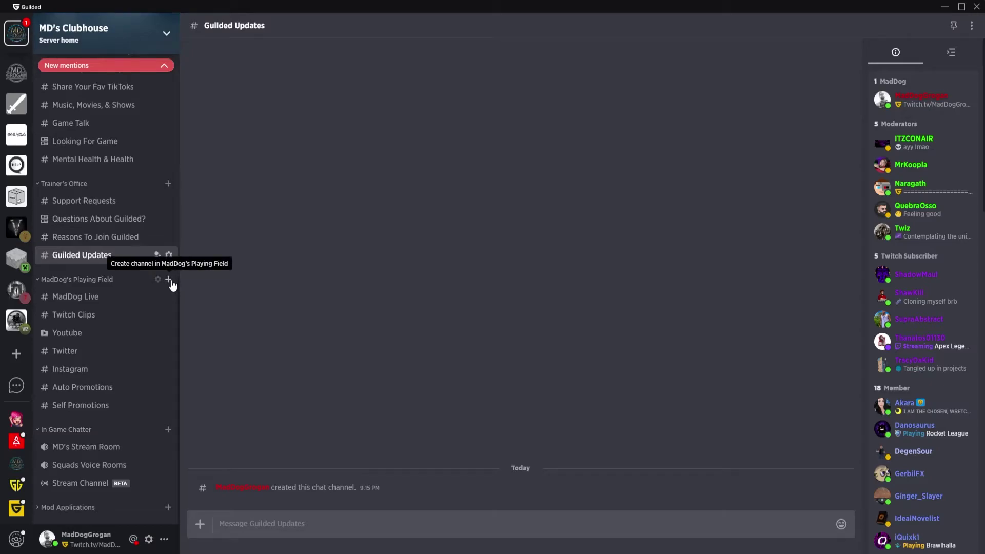
# In the #Twitter channel's settings, go to Webhooks and create a new webhook named Robo
pyautogui.click(77, 353)
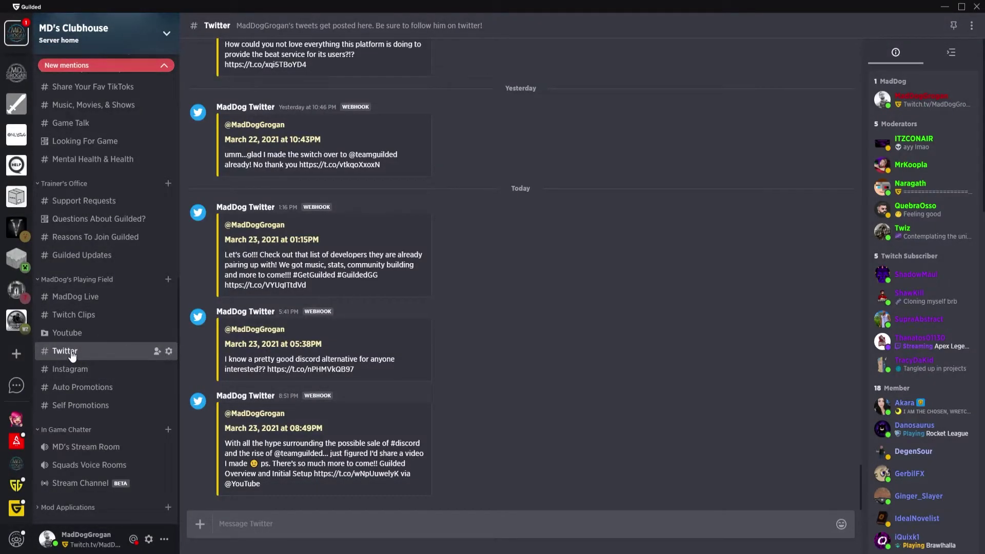
pyautogui.click(170, 351)
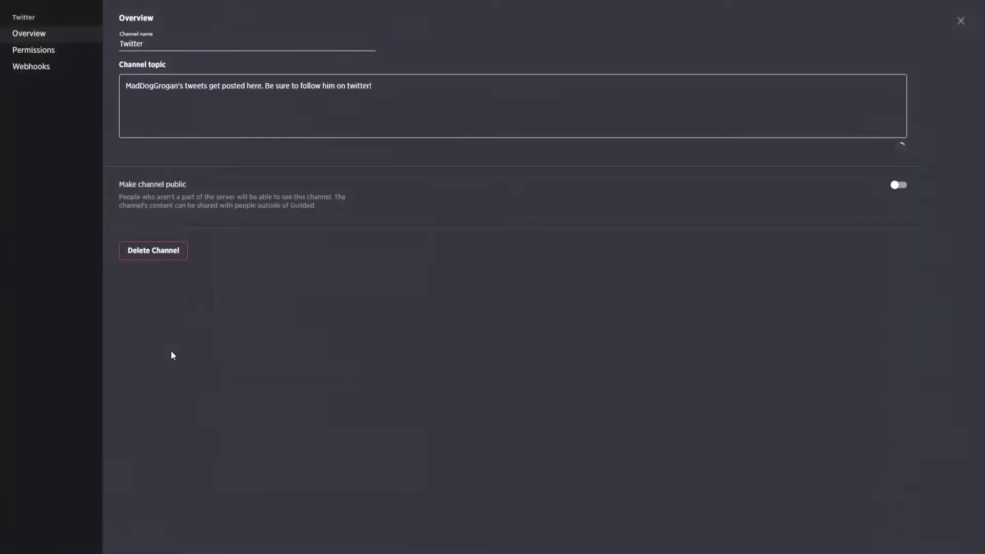
pyautogui.click(55, 72)
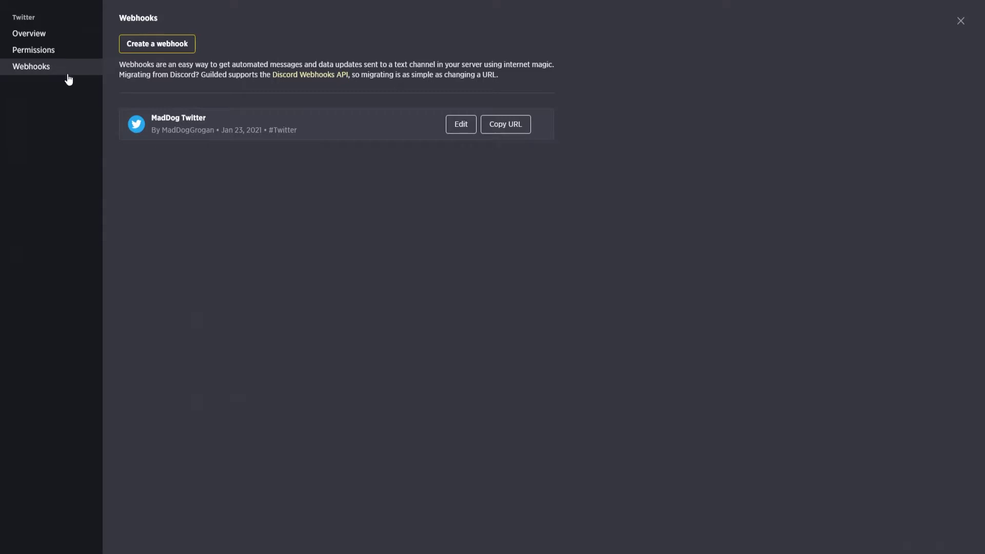
pyautogui.click(153, 47)
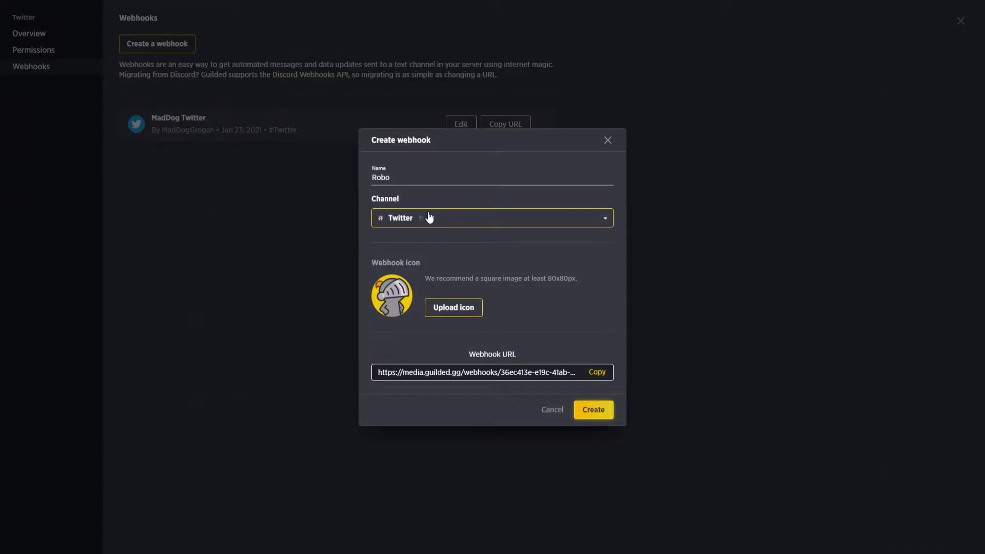